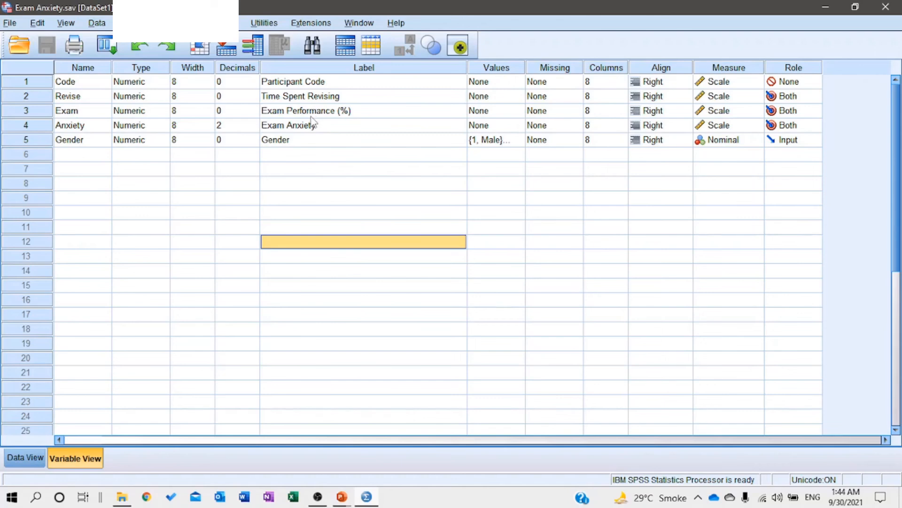
- Set up a simple scatterplot with Exam Anxiety on the X axis and Exam Performance (%) on the Y axis
key("F2")
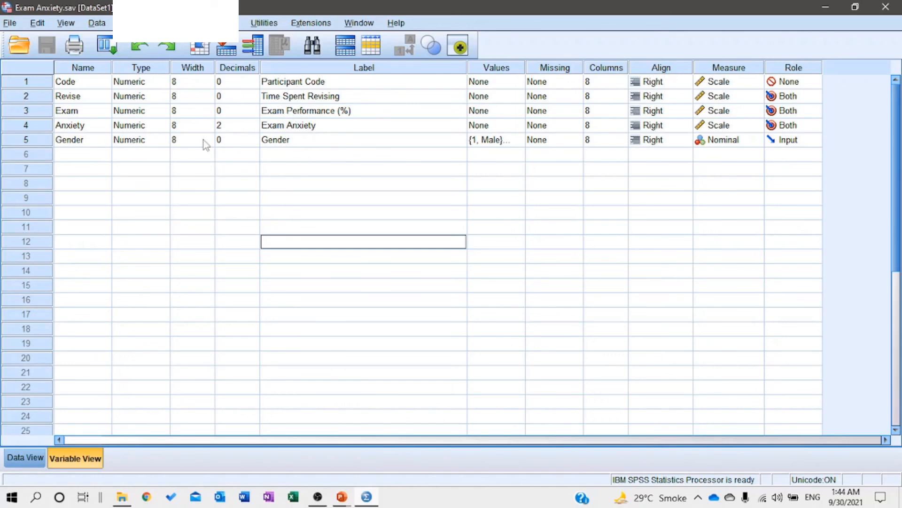
left_click(25, 458)
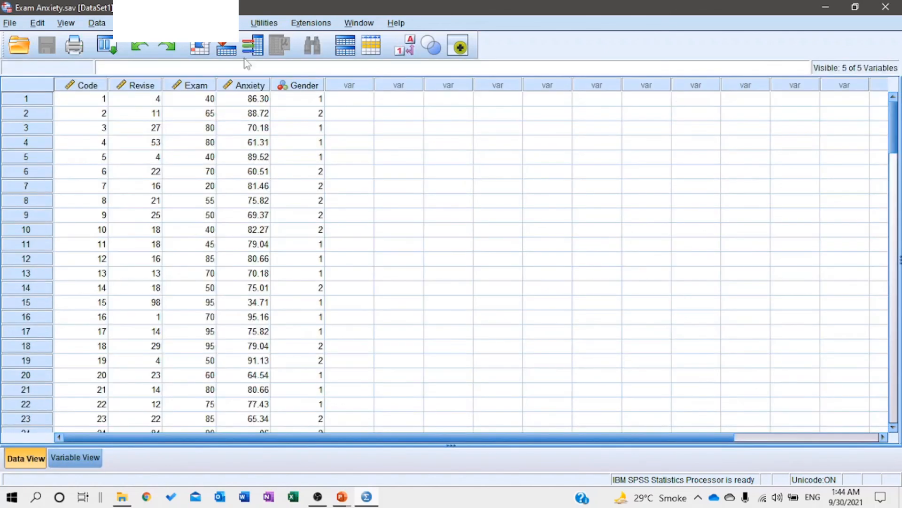
key("alt+g")
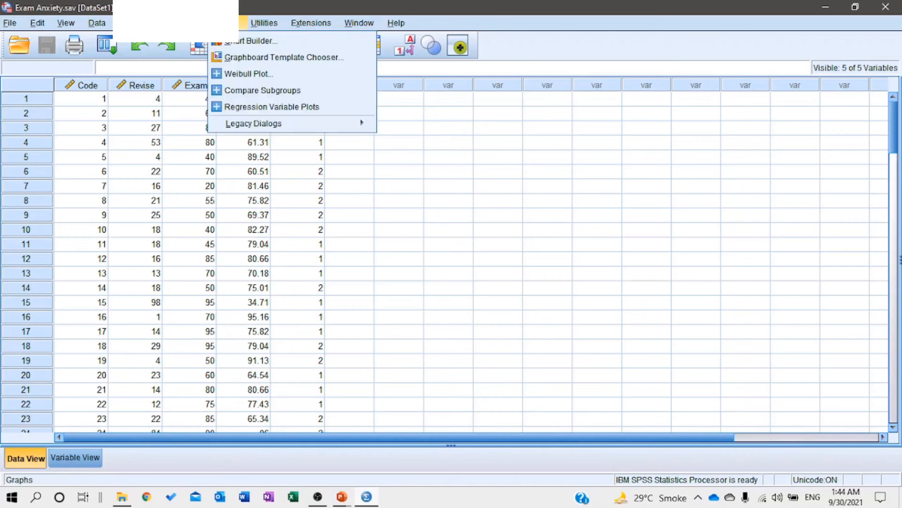
mouse_move(287, 127)
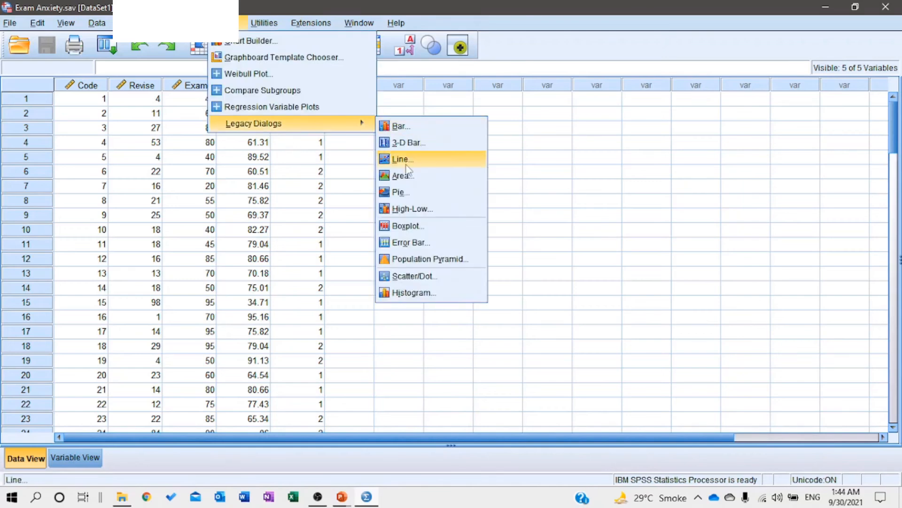
left_click(395, 282)
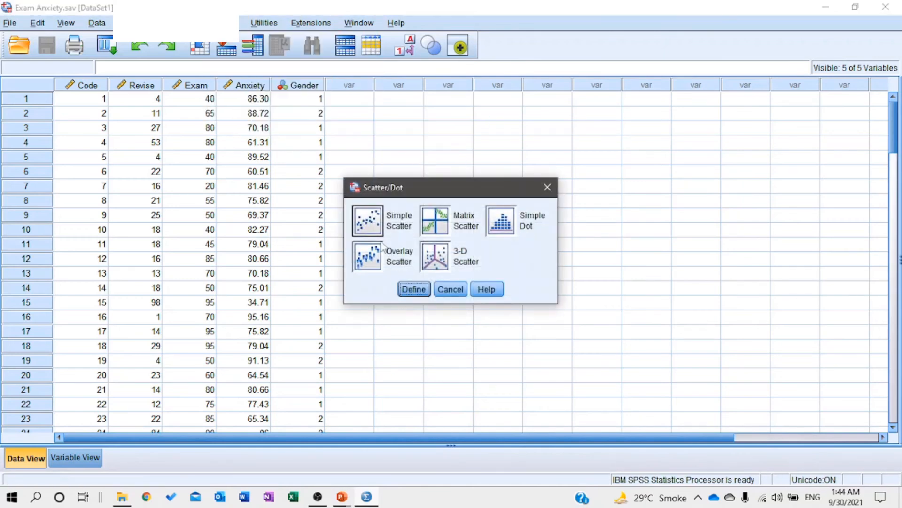
left_click(414, 288)
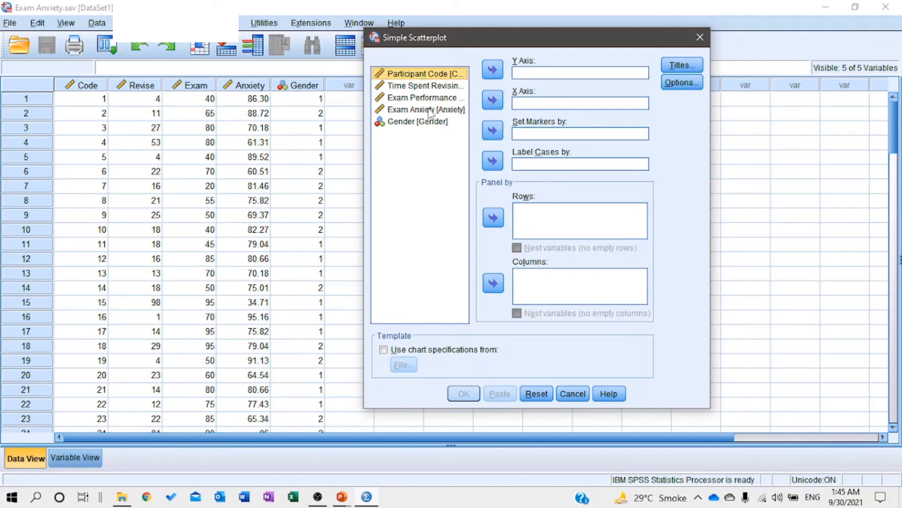
left_click_drag(430, 113, 536, 105)
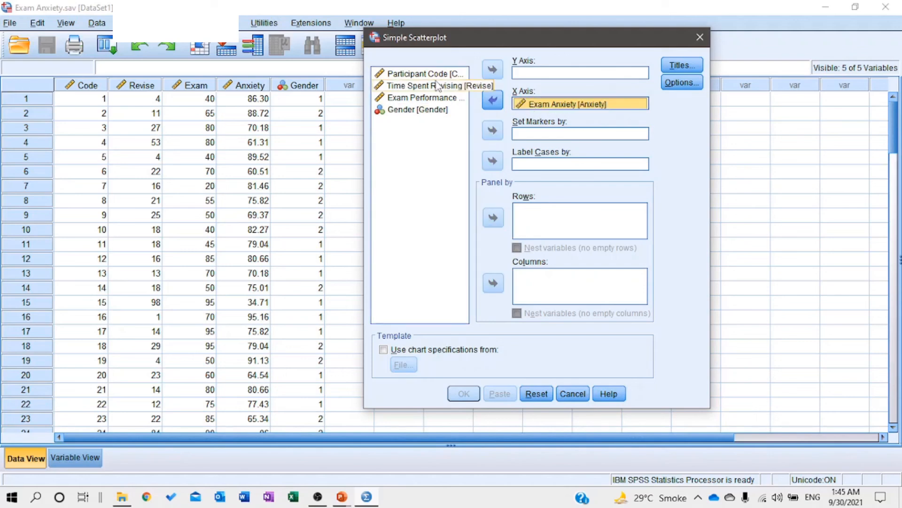
left_click_drag(426, 97, 550, 76)
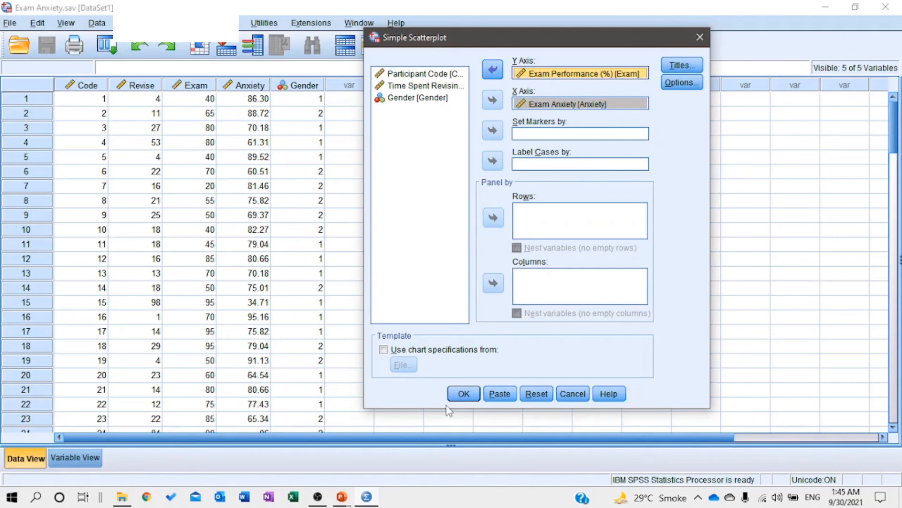
- Check the scatterplot's titles and options without entering anything, and generate the chart
left_click(689, 66)
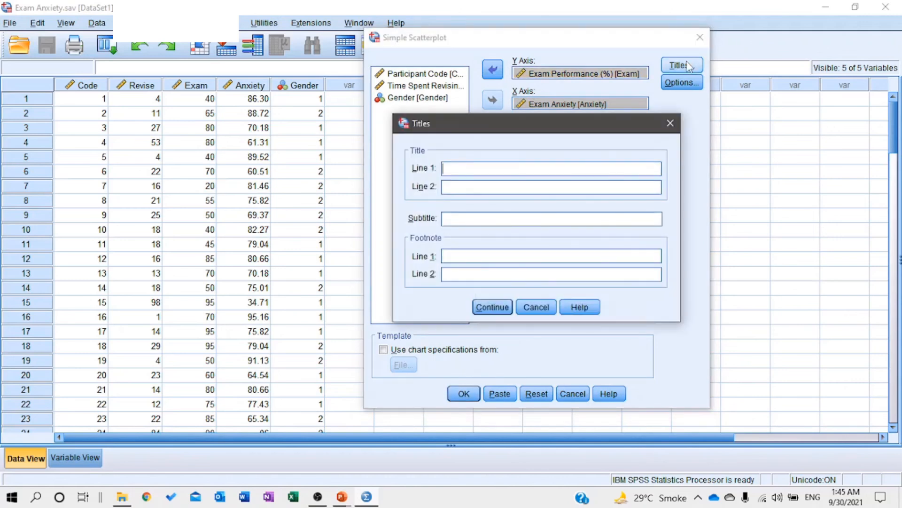
left_click(669, 125)
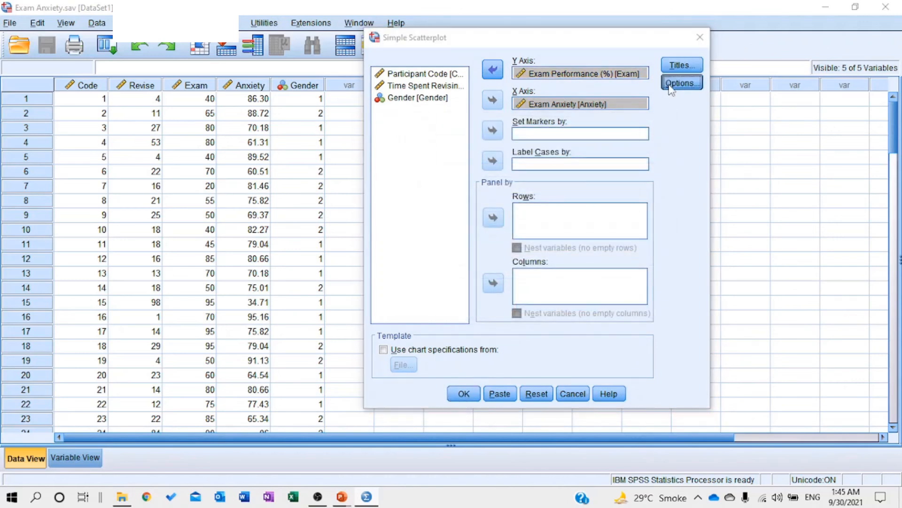
left_click(682, 82)
left_click(621, 83)
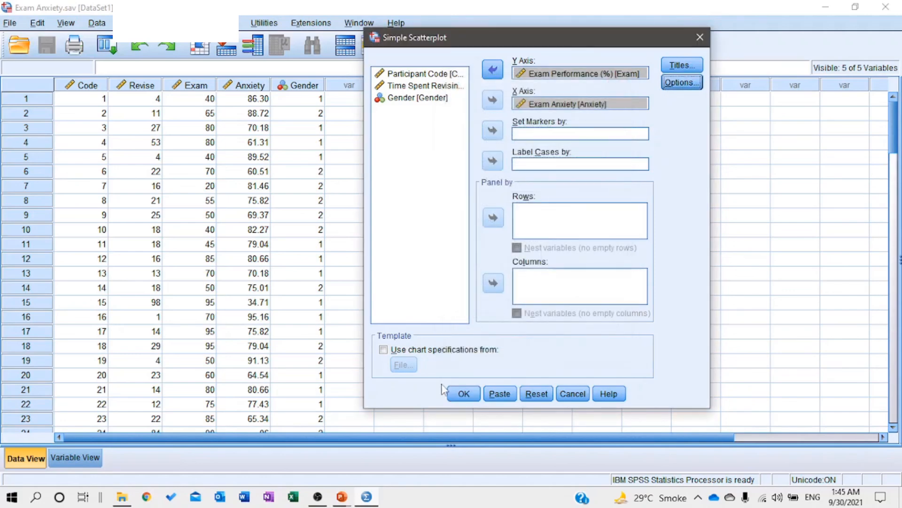
left_click(459, 393)
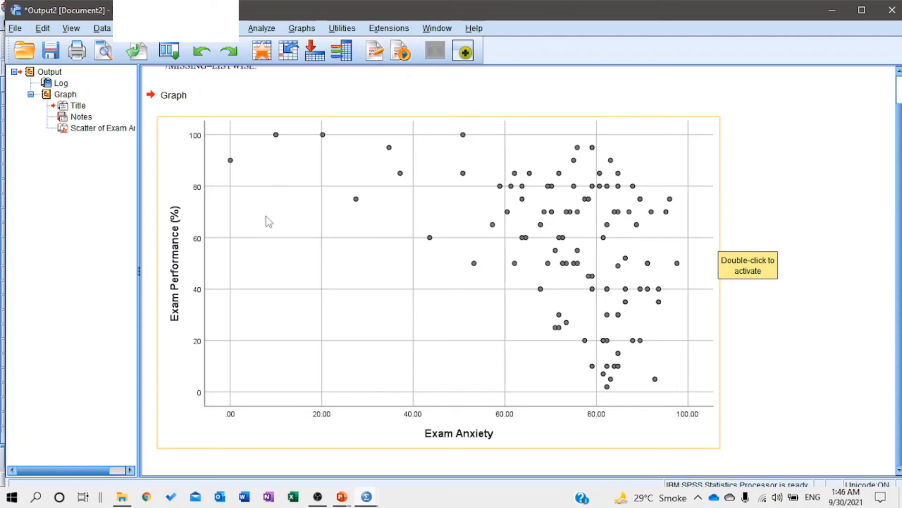
- Set up a bivariate correlation in the Exam Anxiety dataset with Time Spent Revising, Exam Performance (%) and Exam Anxiety as variables
key("alt+Tab")
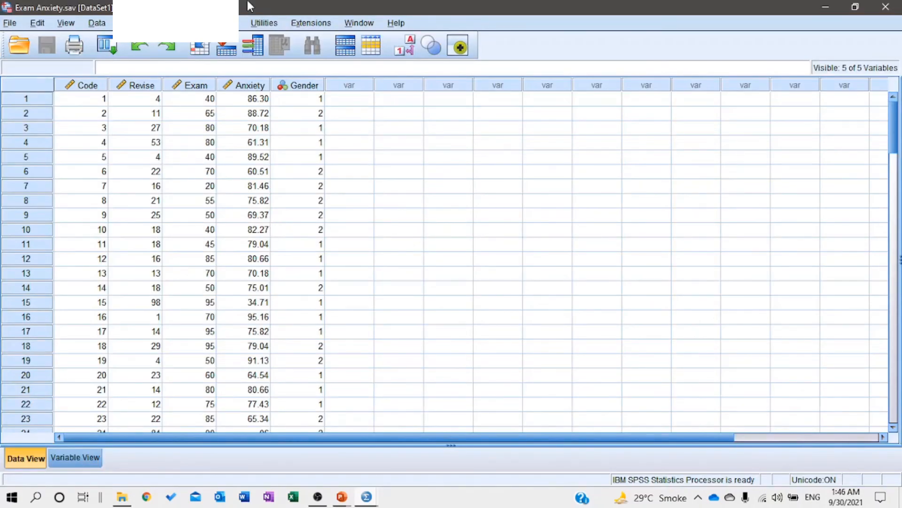
key("alt+a")
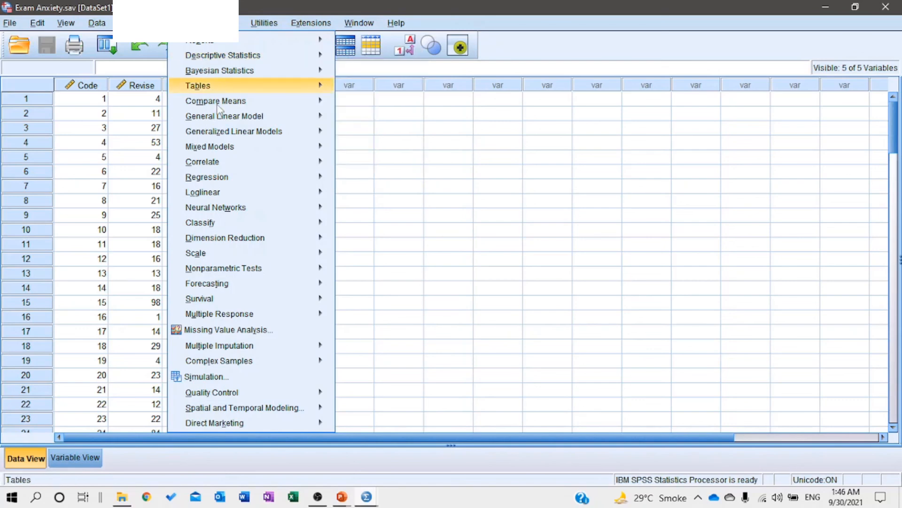
mouse_move(231, 166)
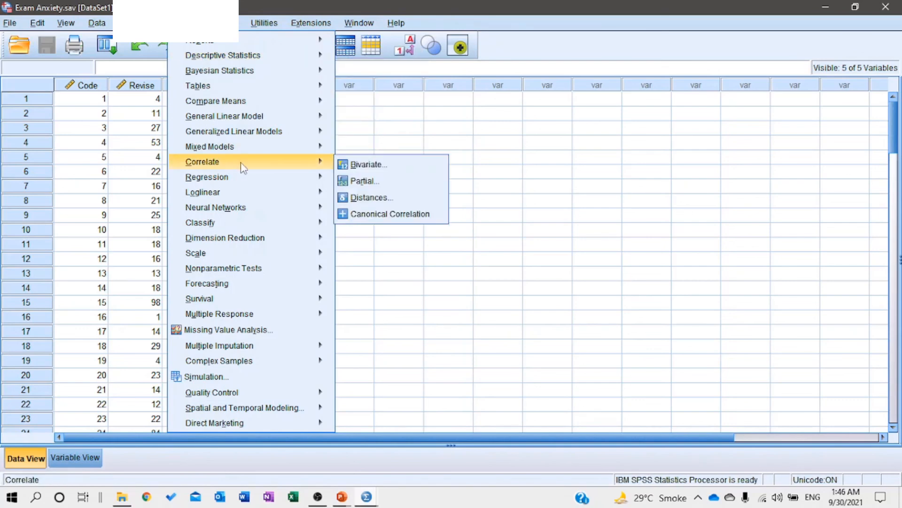
left_click(343, 165)
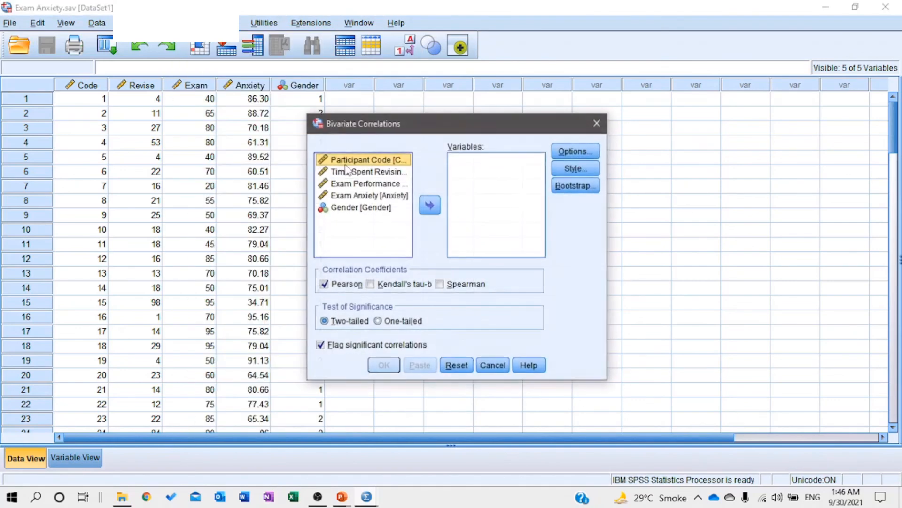
left_click(379, 174)
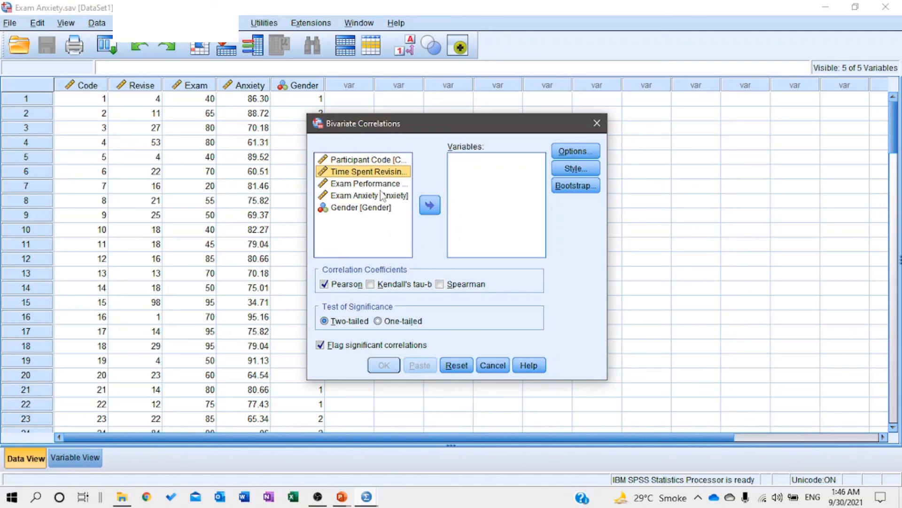
left_click(379, 207, "shift")
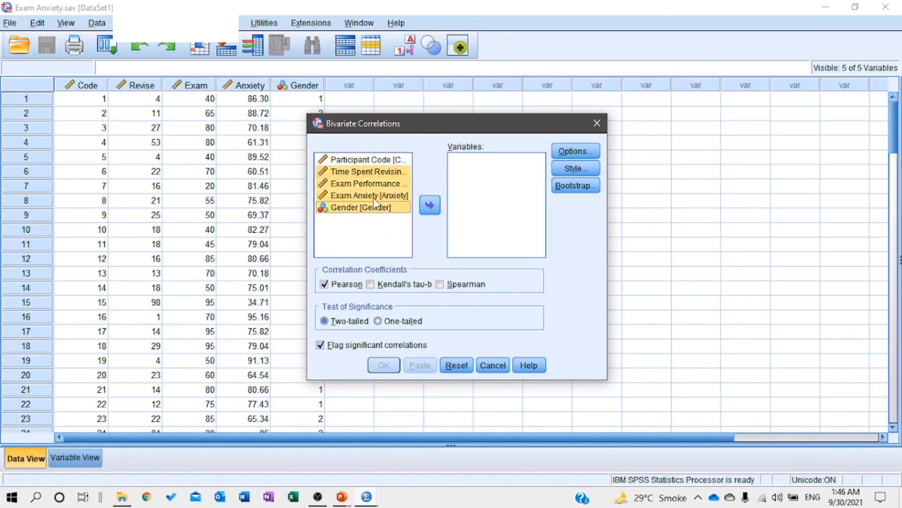
left_click(375, 207, "ctrl")
left_click(430, 205)
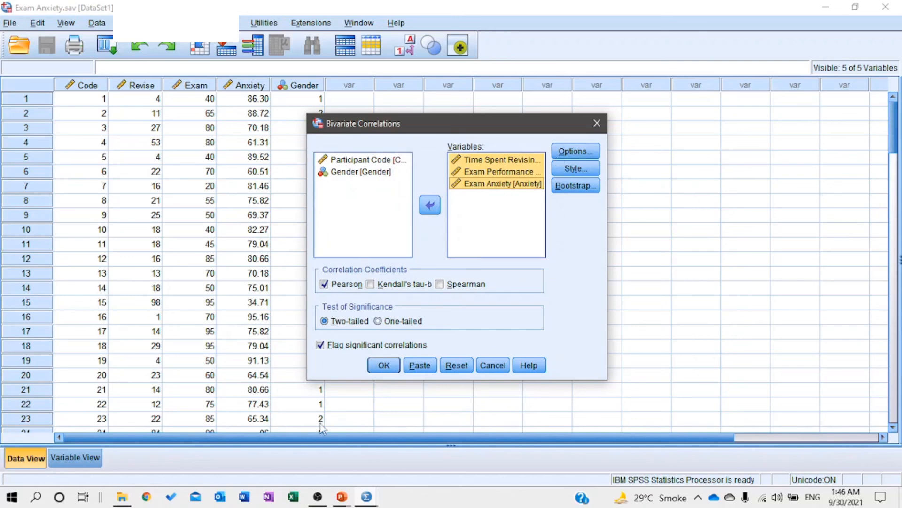
- Include means and standard deviations in the correlation options and run the two-tailed Pearson analysis
left_click(570, 151)
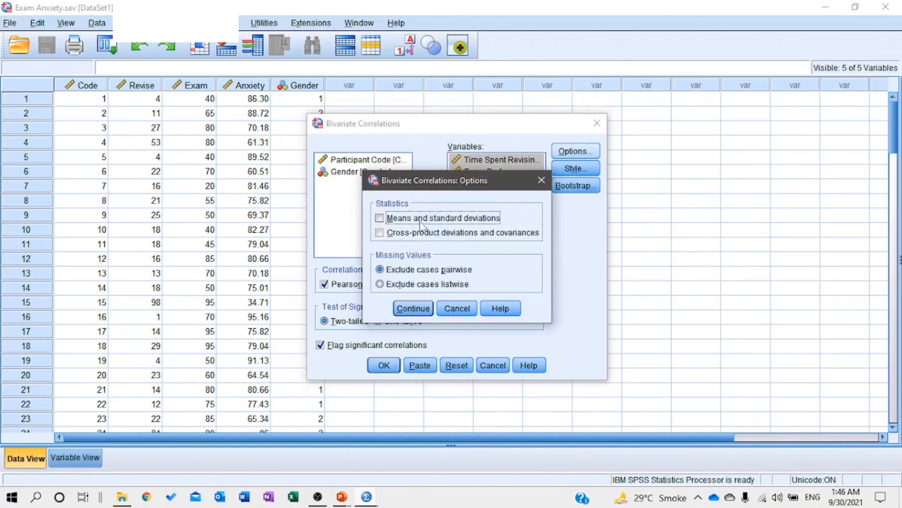
left_click(405, 307)
left_click(384, 365)
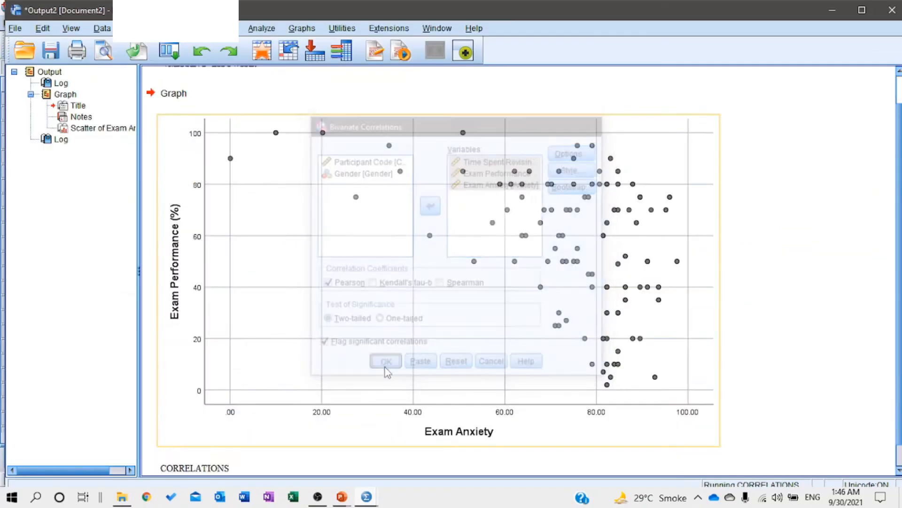
left_click(385, 372)
key("super+Tab")
left_click(384, 371)
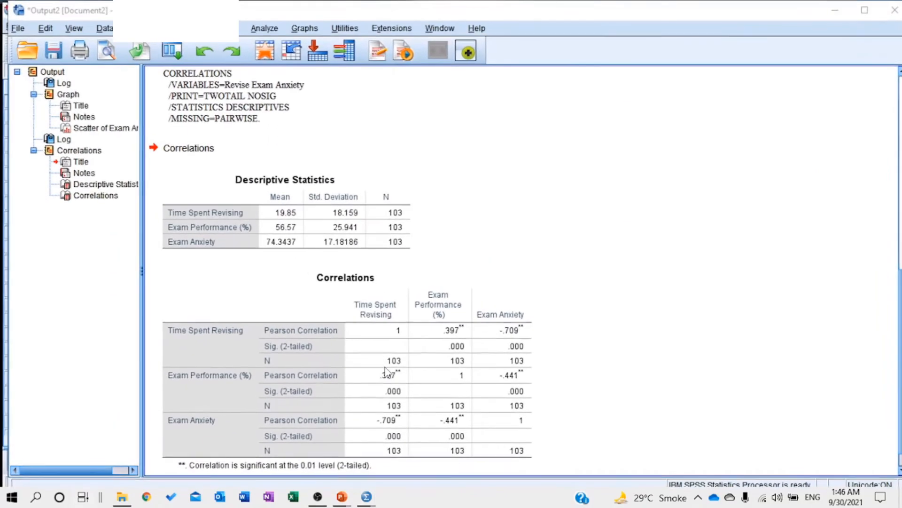
- Examine the Descriptive Statistics and Correlations tables, and compare the anxiety–performance correlation with the scatterplot
scroll(384, 371, "down", 1)
left_click(333, 245)
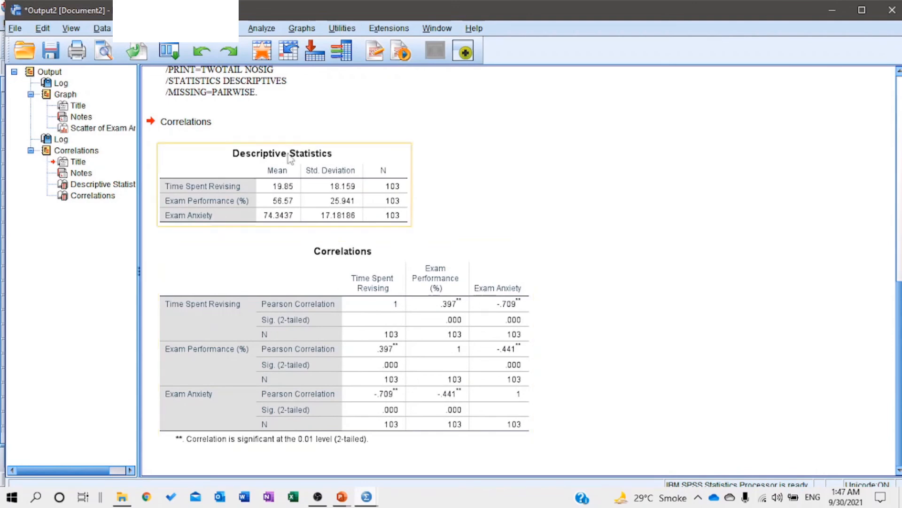
left_click(378, 368)
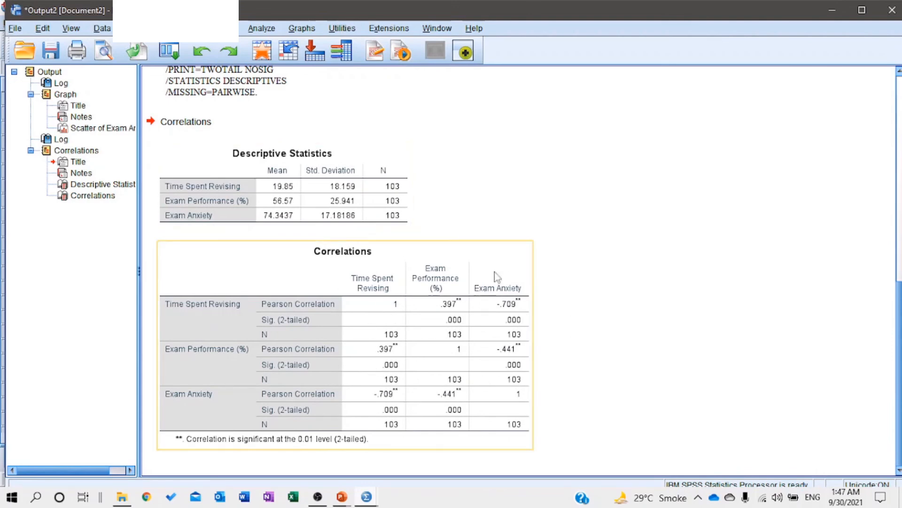
left_click(283, 184)
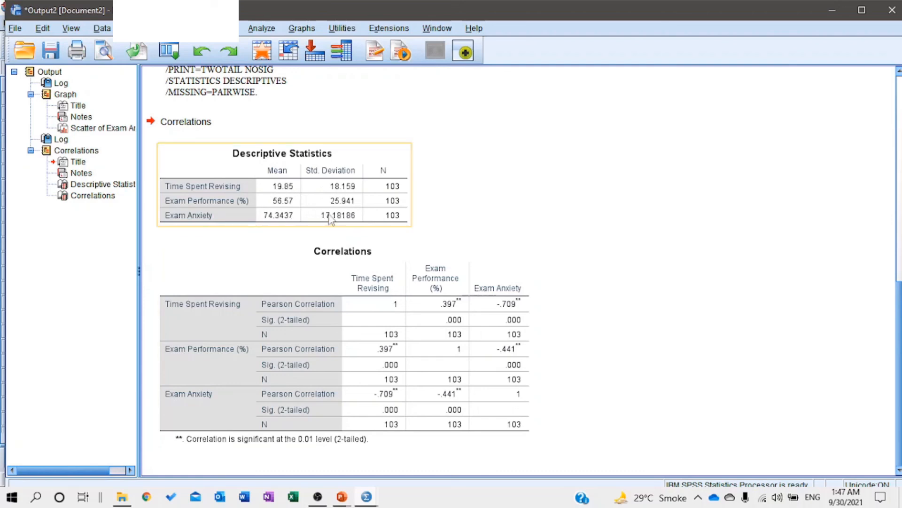
left_click(417, 314)
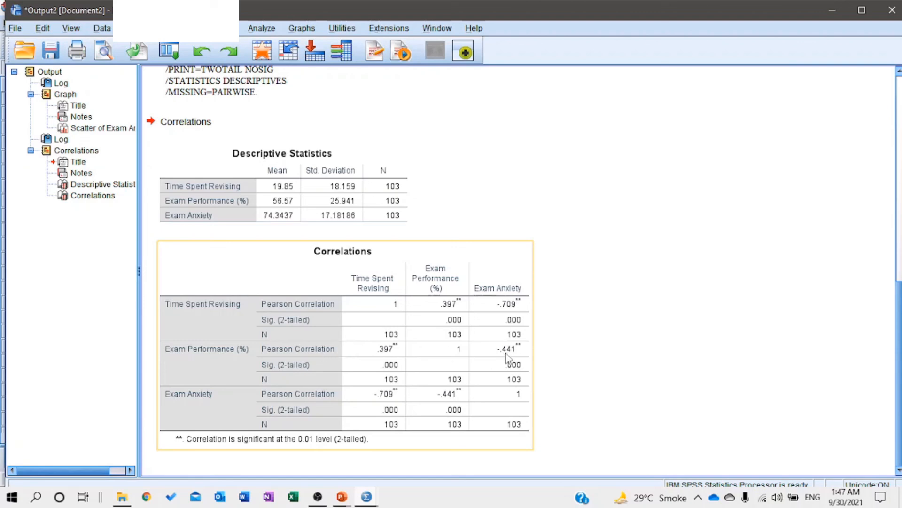
scroll(508, 362, "up", 5)
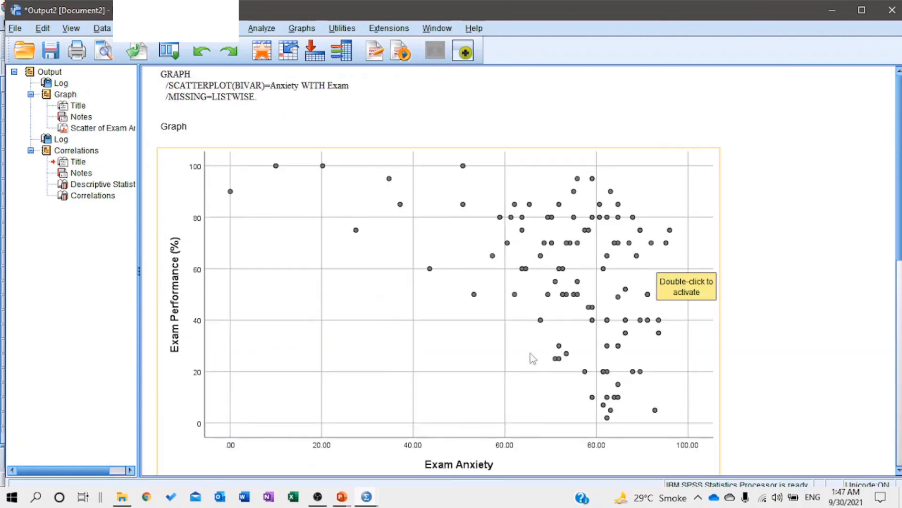
scroll(570, 328, "down", 5)
scroll(569, 331, "up", 5)
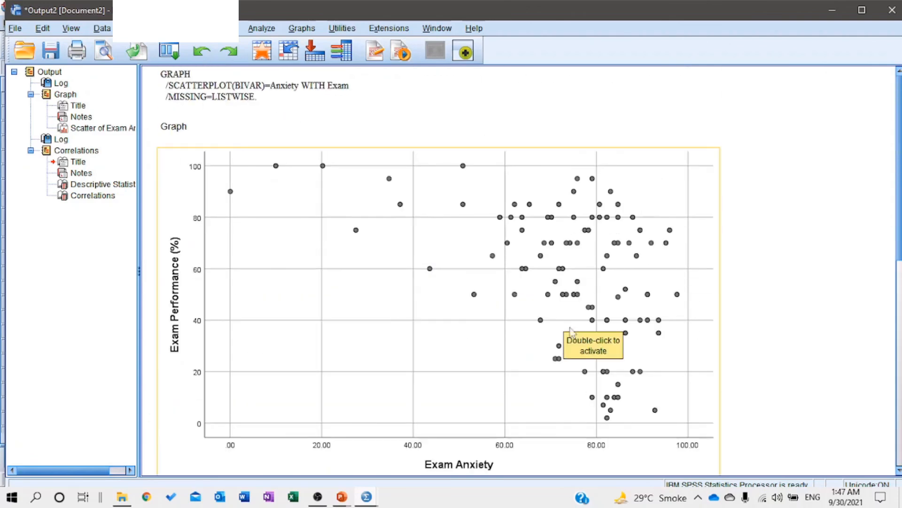
scroll(584, 362, "down", 5)
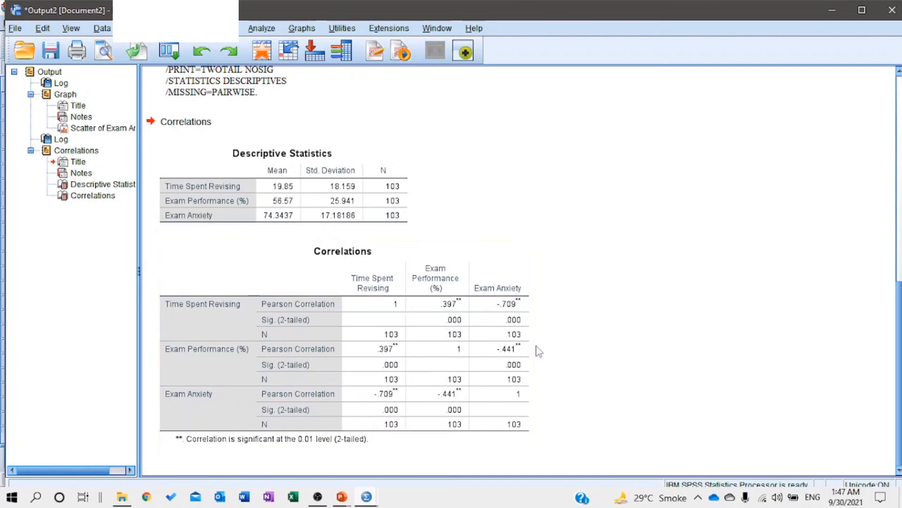